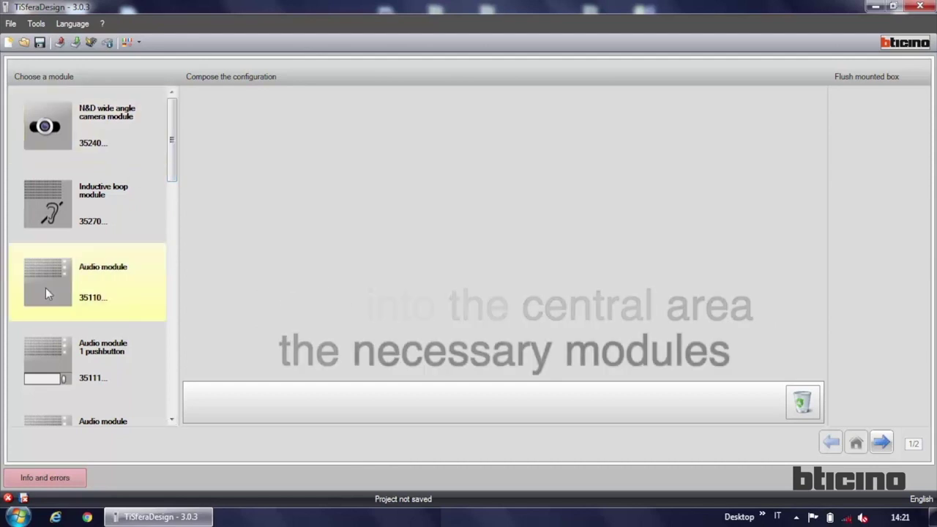
Step: Stack the audio, display and keypad modules on the entrance panel
left_click_drag(54, 285, 232, 128)
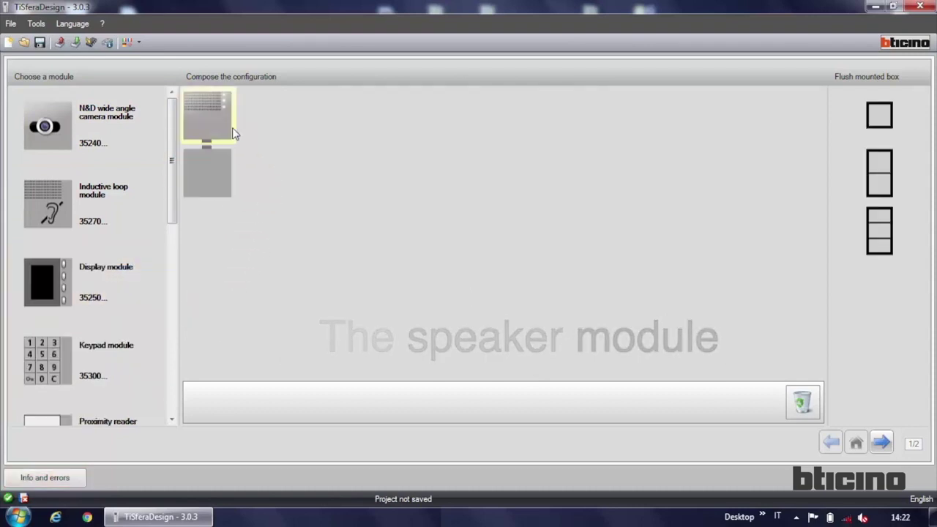
left_click_drag(122, 287, 226, 195)
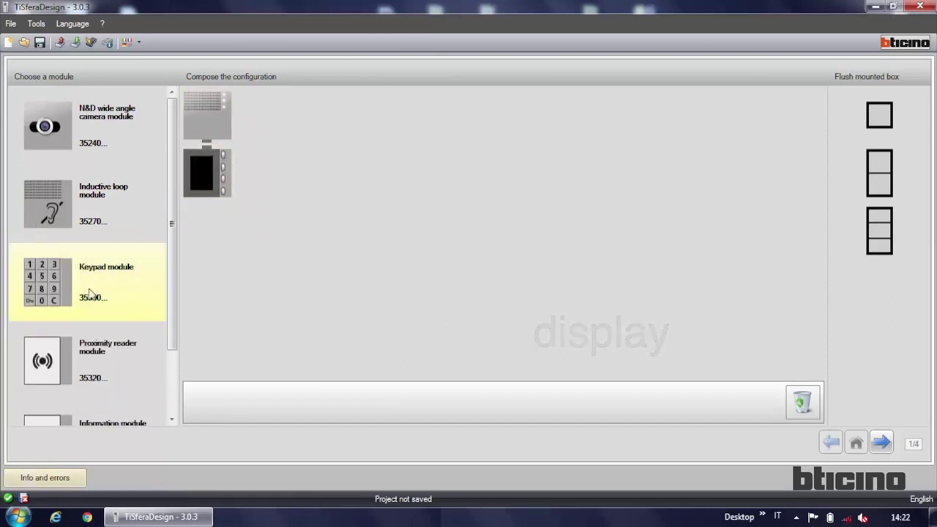
left_click_drag(57, 292, 292, 226)
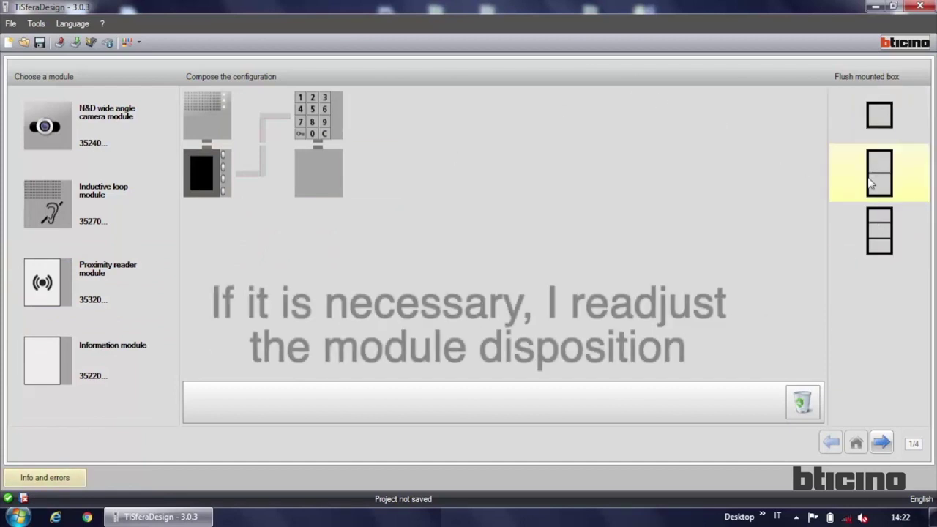
Step: Fit the modules into a three-module flush-mounted box, accepting the reordering
left_click(871, 232)
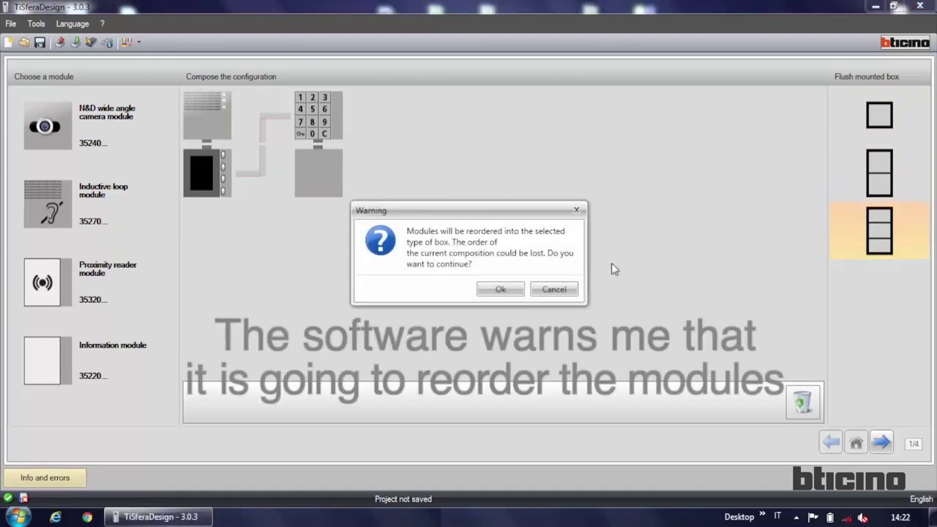
left_click(500, 290)
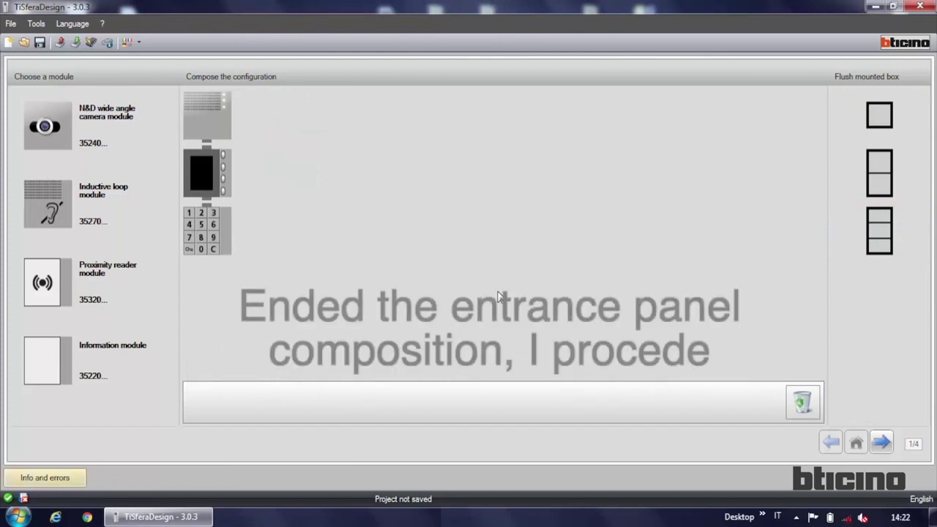
left_click(880, 442)
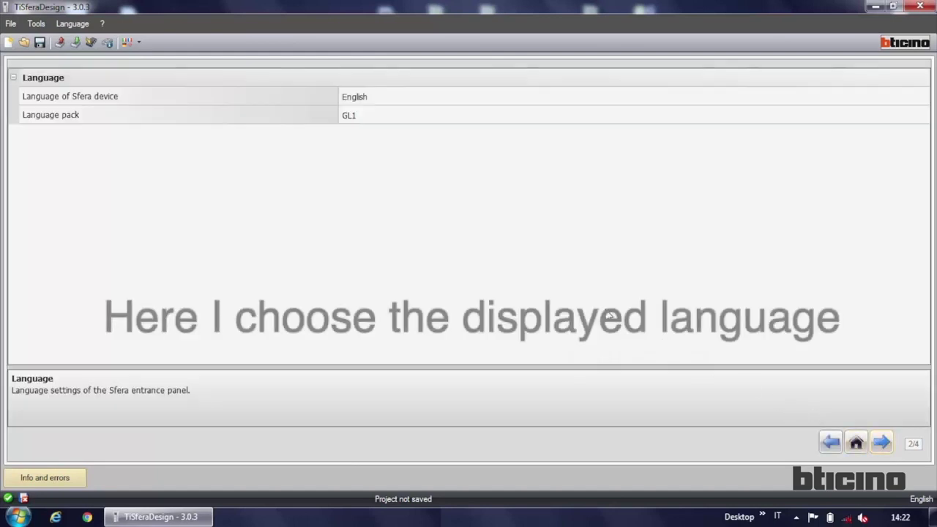
Step: Leave the Sfera device language as English and proceed to the module-parameters page
left_click(425, 97)
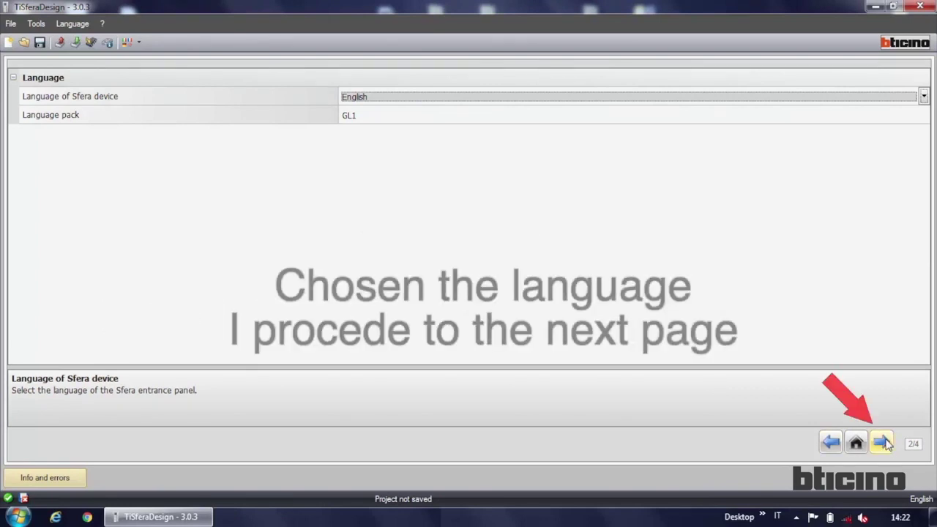
left_click(884, 442)
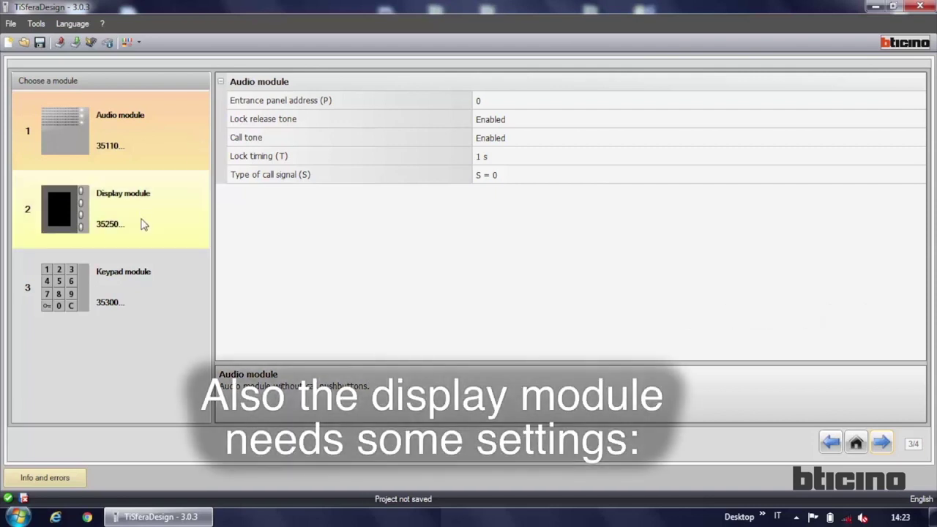
Step: Review the display module's maximum access code length and riser base address settings
left_click(144, 225)
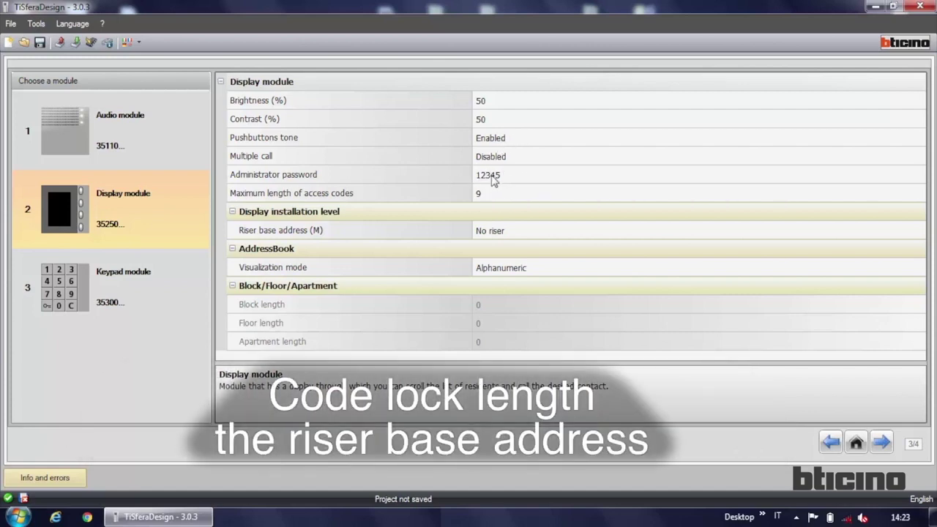
left_click(484, 194)
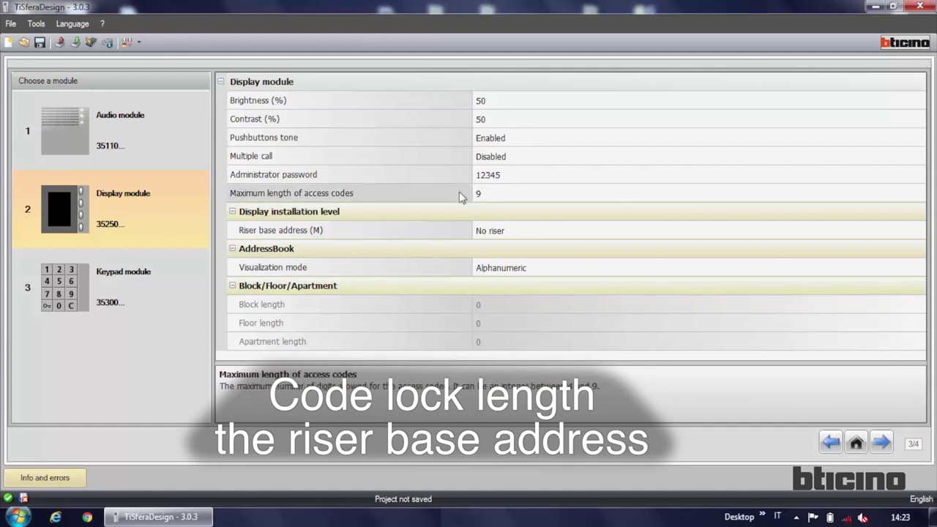
left_click(488, 233)
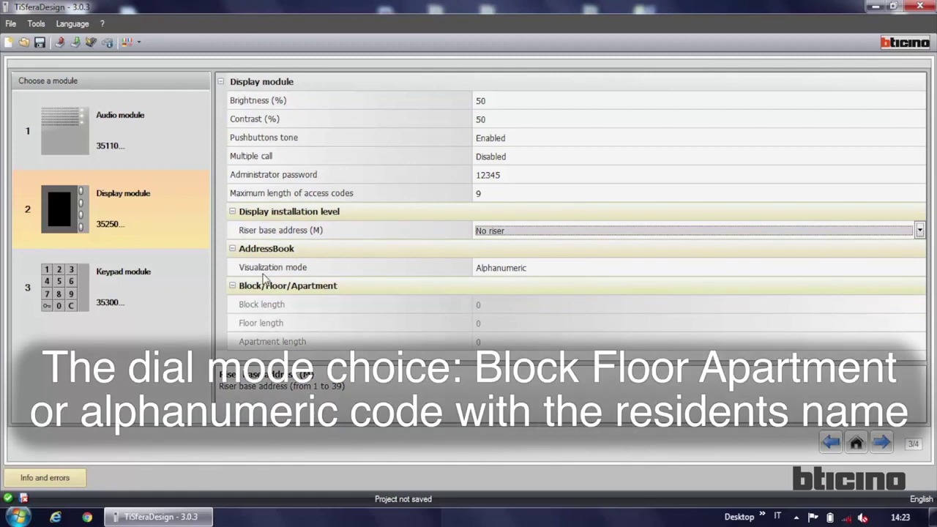
Step: Try BFA for address book visualization, restore Alphanumeric, then view the keypad module's settings
left_click(528, 279)
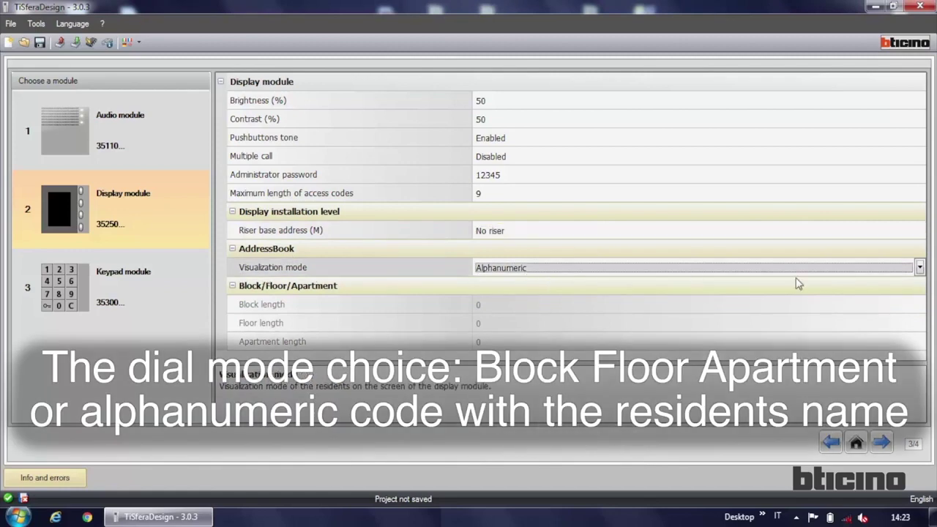
left_click(920, 269)
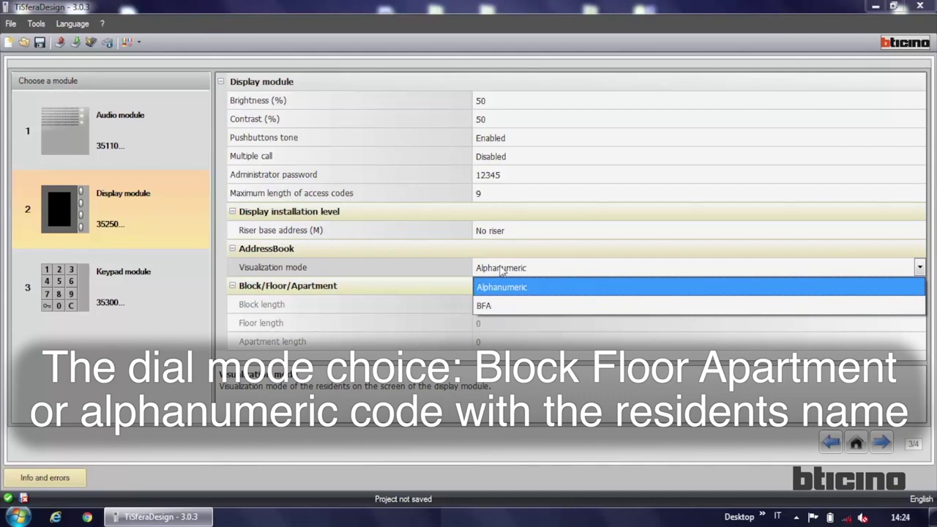
left_click(501, 272)
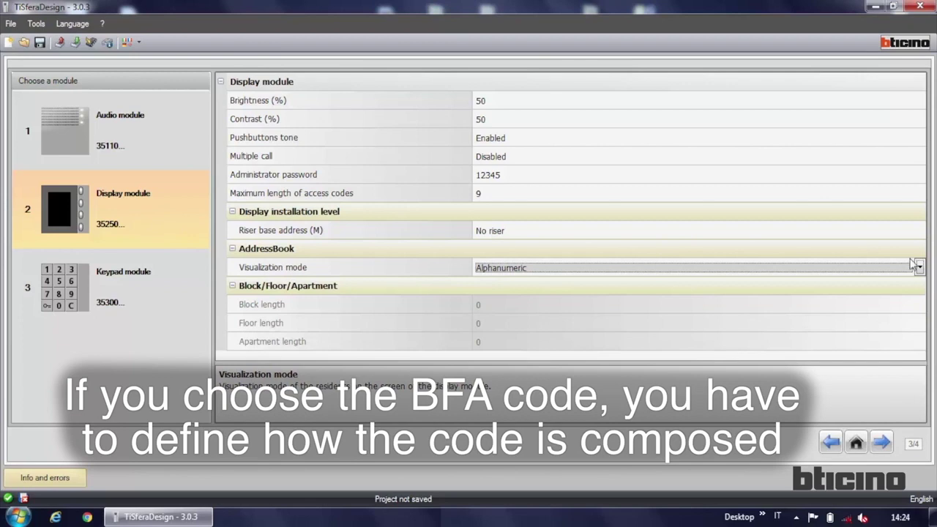
left_click(919, 269)
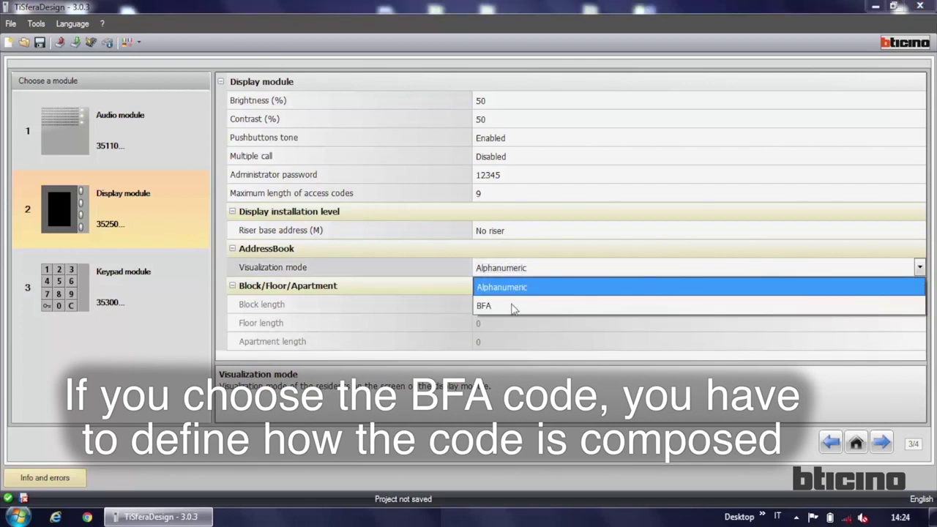
left_click(513, 307)
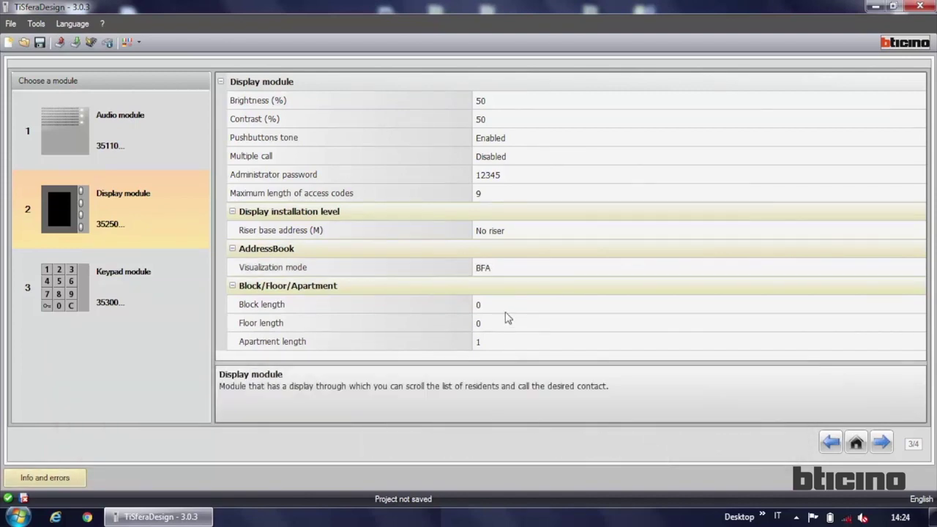
left_click(568, 268)
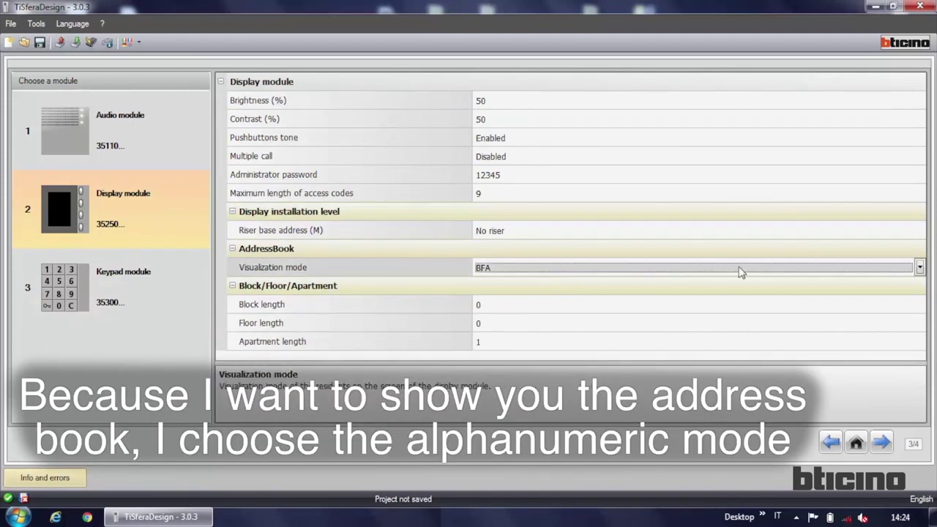
left_click(892, 267)
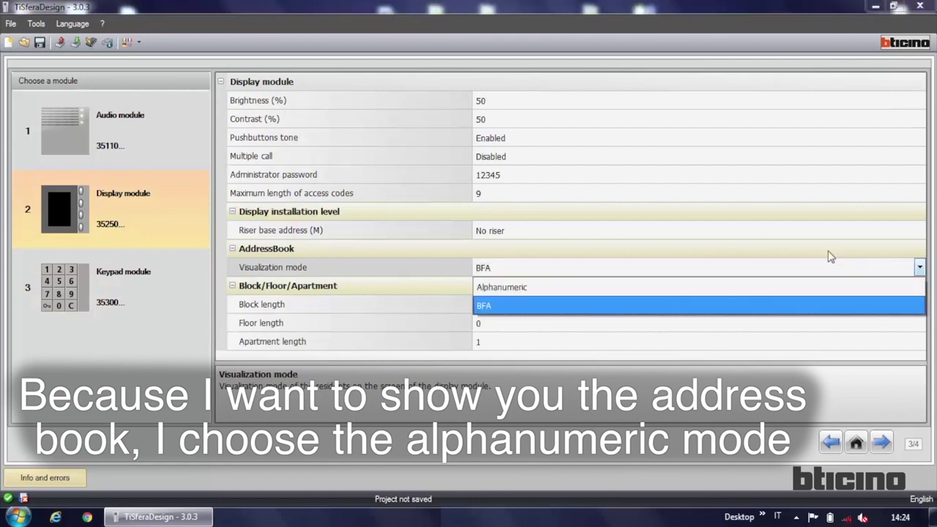
left_click(576, 287)
left_click(51, 300)
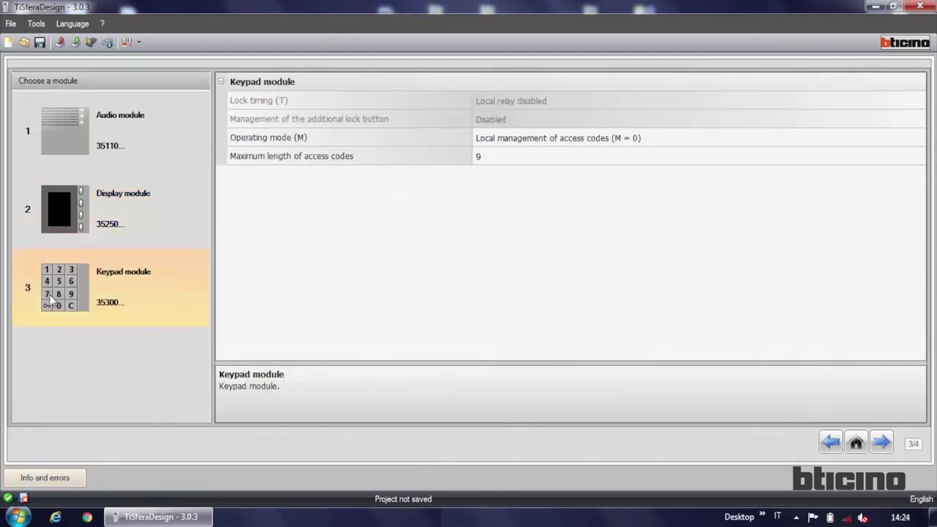
left_click(652, 139)
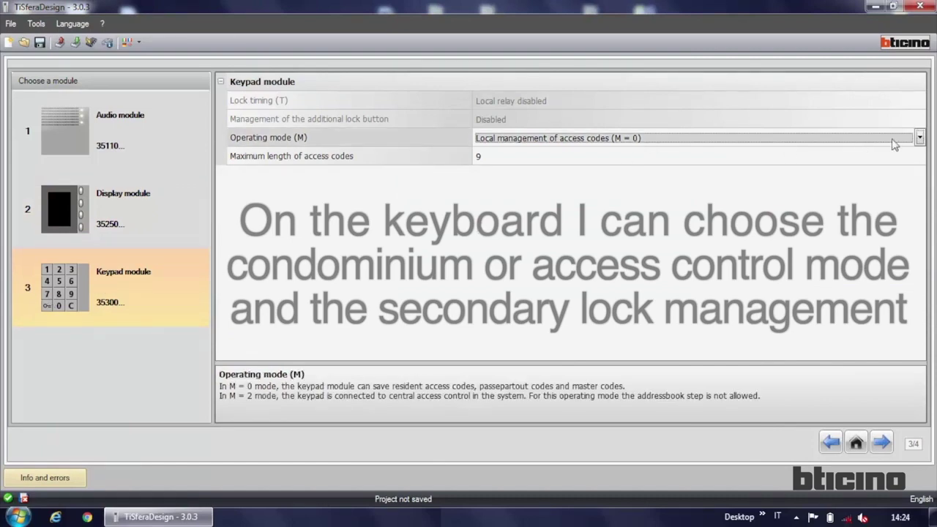
left_click(920, 139)
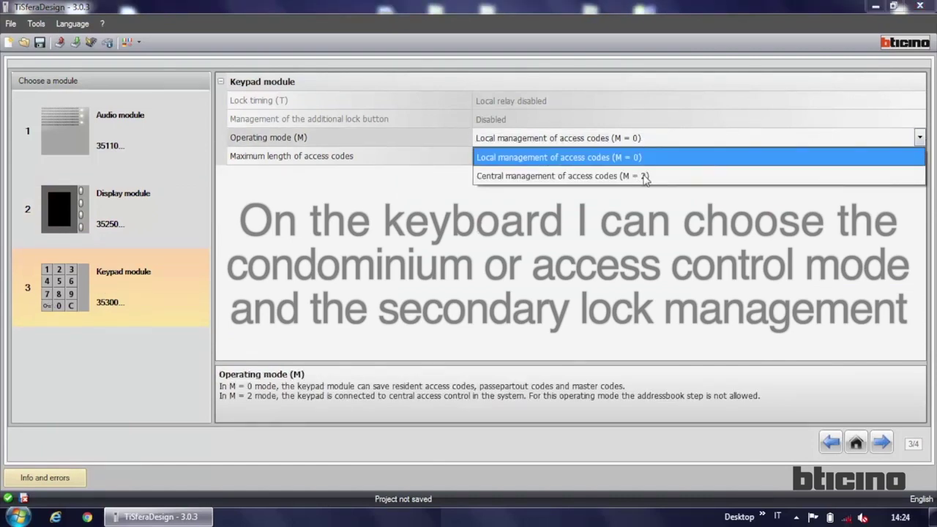
left_click(669, 139)
left_click(521, 160)
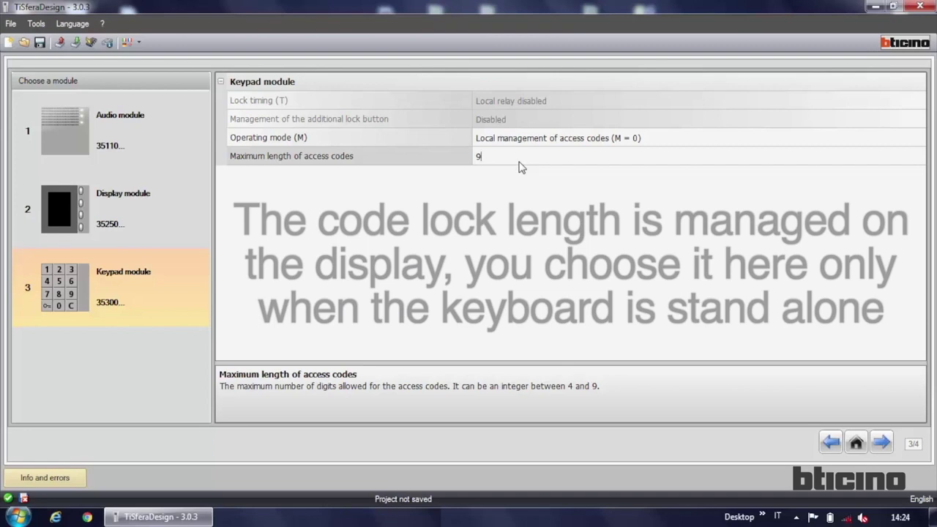
key("Up")
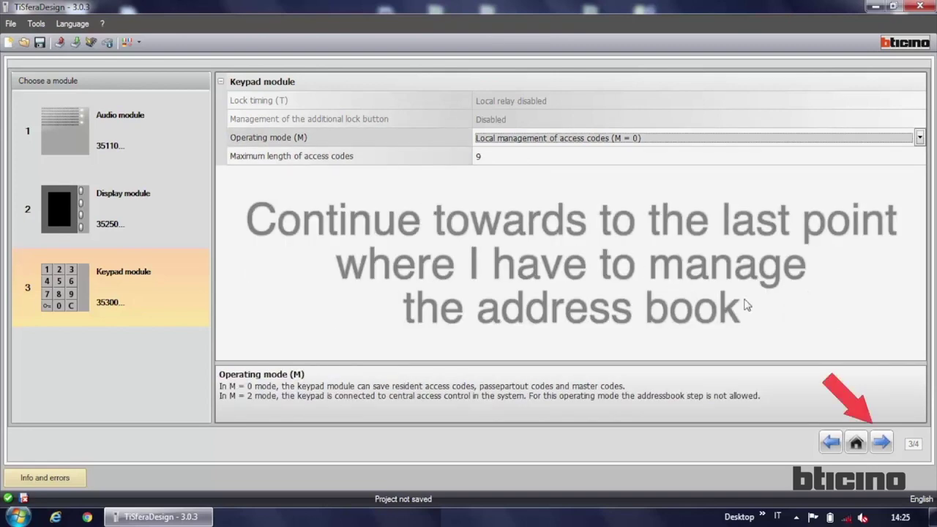
Step: On the address book page, select Building (3) and create a new placeholder contact
left_click(878, 447)
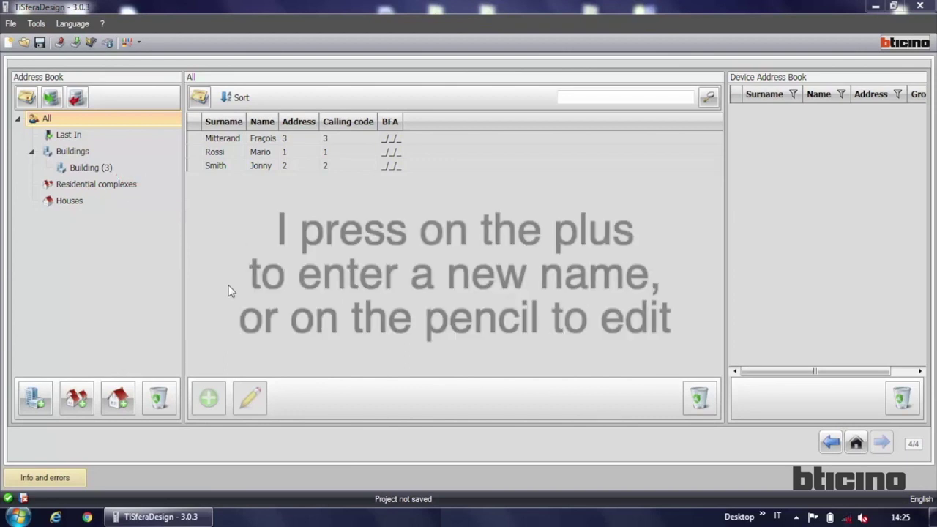
left_click(132, 168)
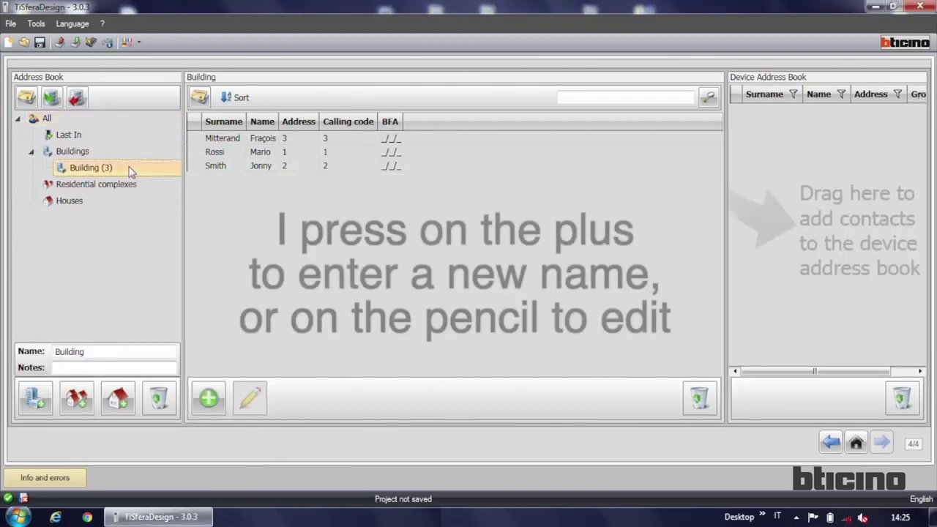
left_click(211, 407)
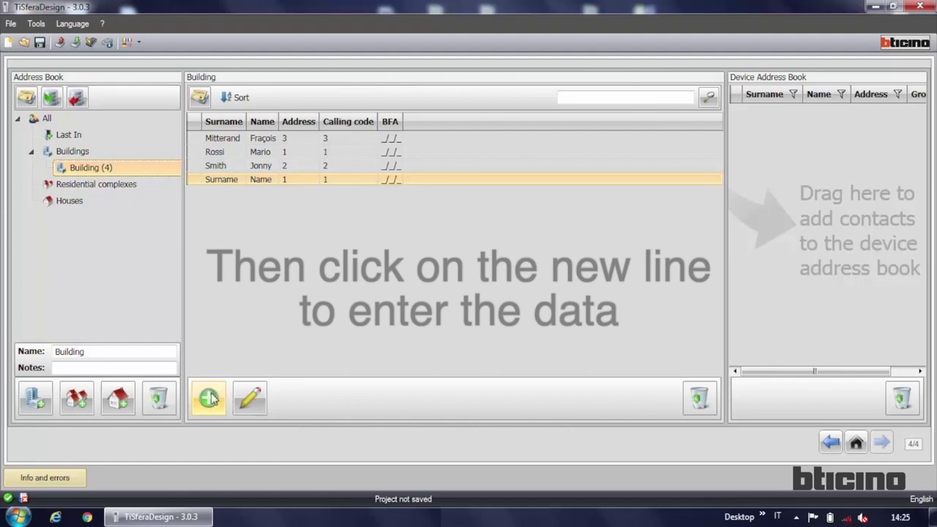
Step: Enter the contact's surname, clear the placeholder first name, and set calling code 4
mouse_move(268, 180)
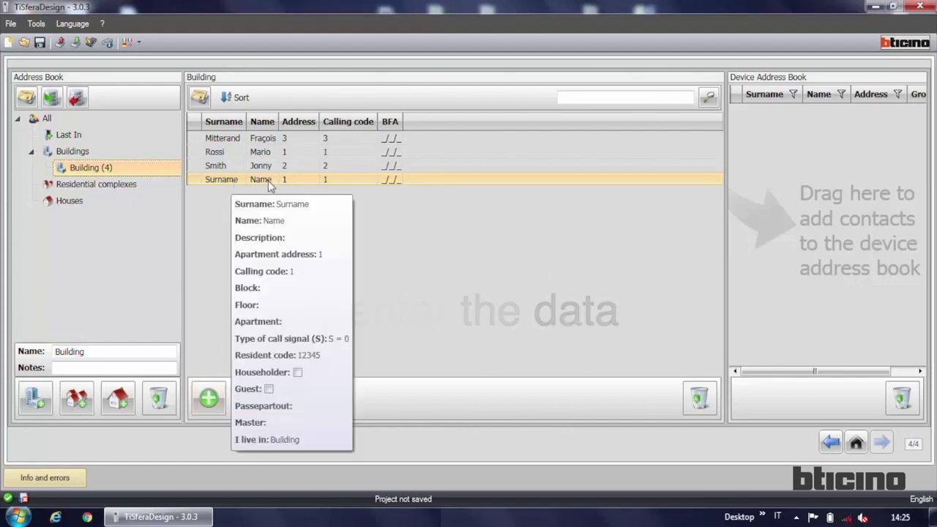
double_click(345, 179)
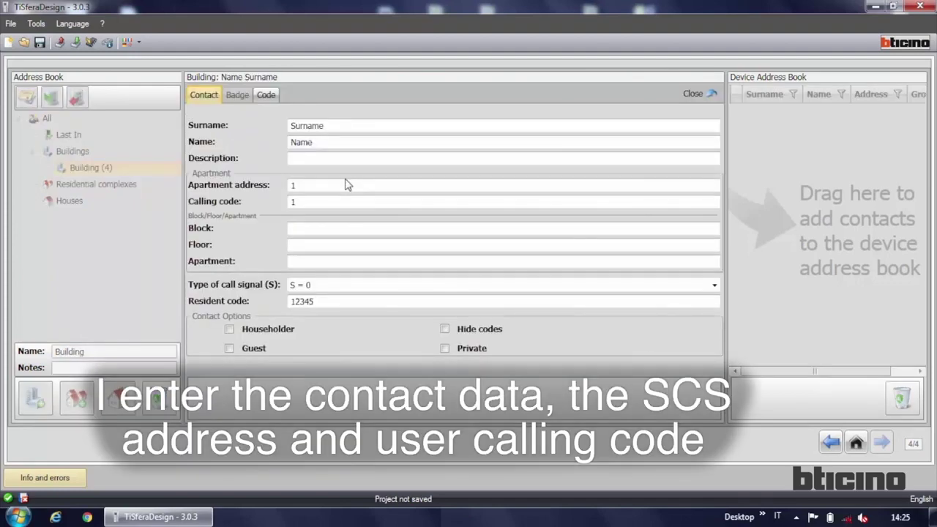
double_click(297, 126)
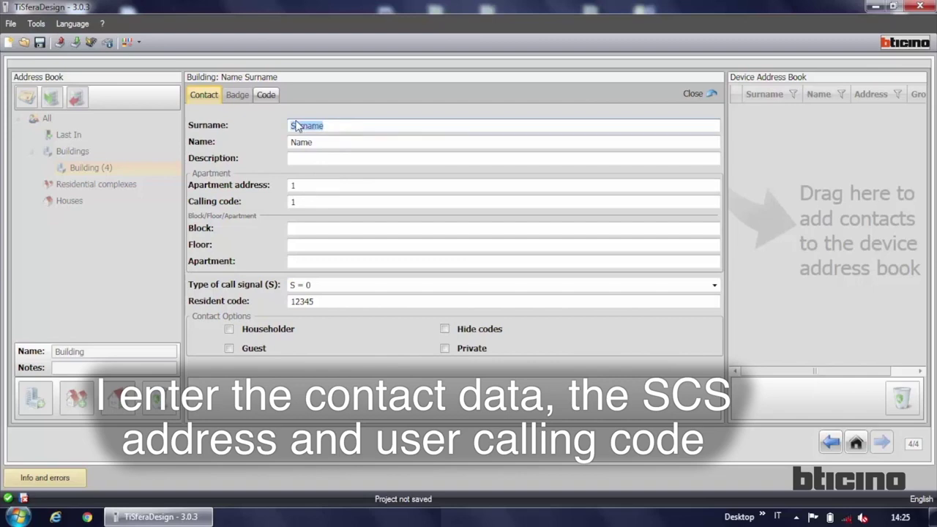
type("Papa")
double_click(320, 142)
key("BackSpace")
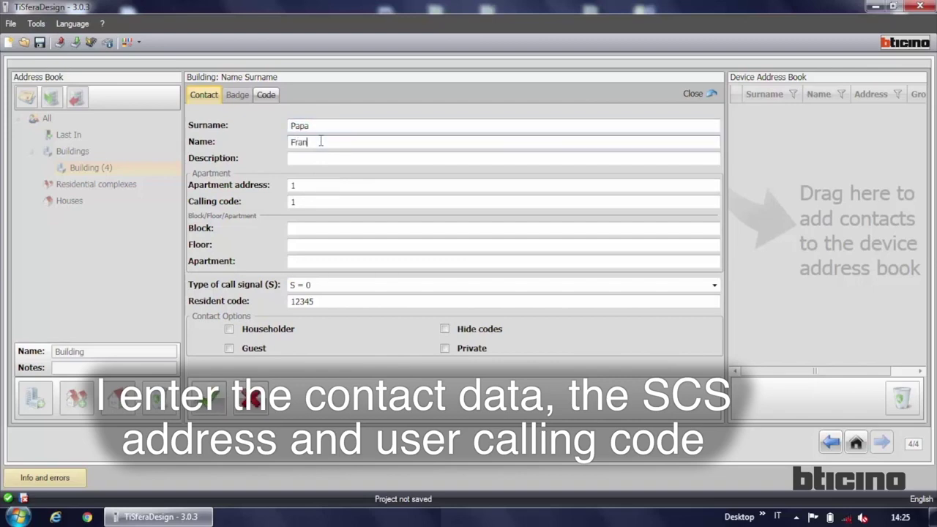
double_click(308, 184)
double_click(301, 202)
type("4")
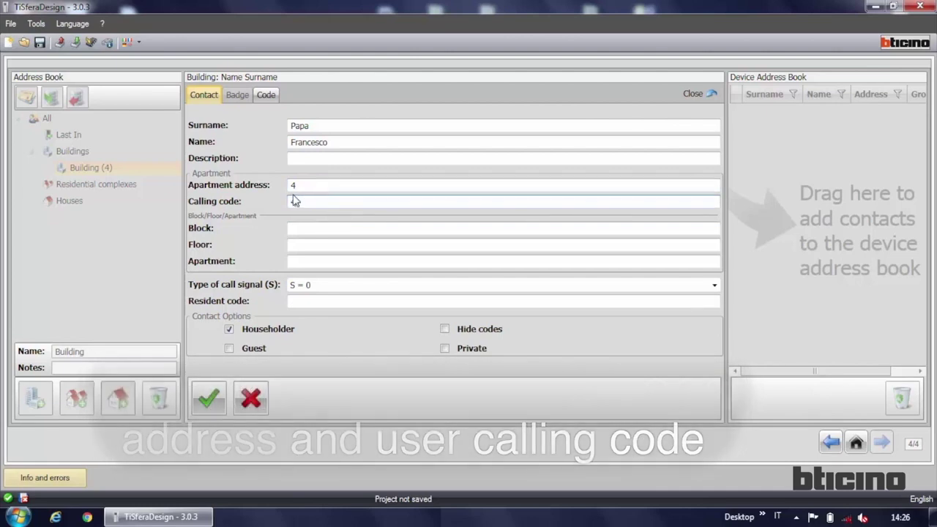
Step: Enter the contact's resident code and passepartout code, then save the contact
left_click(318, 301)
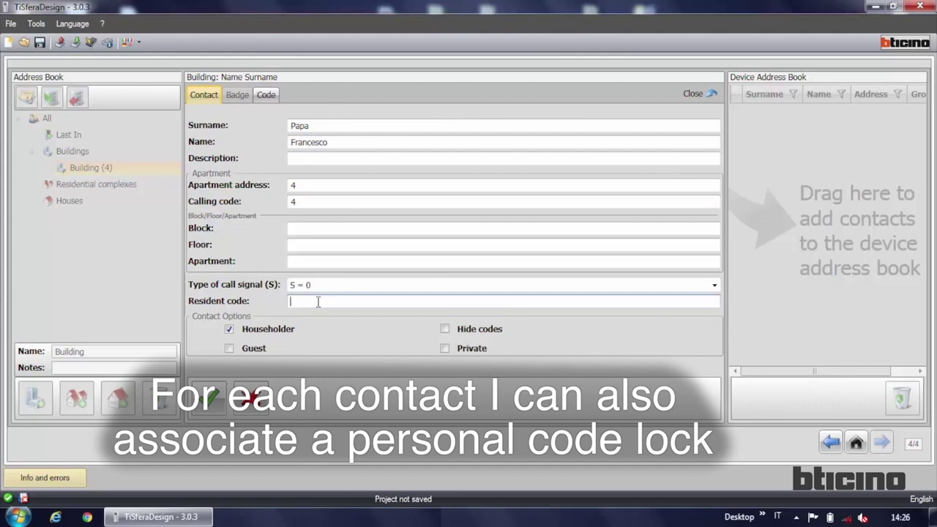
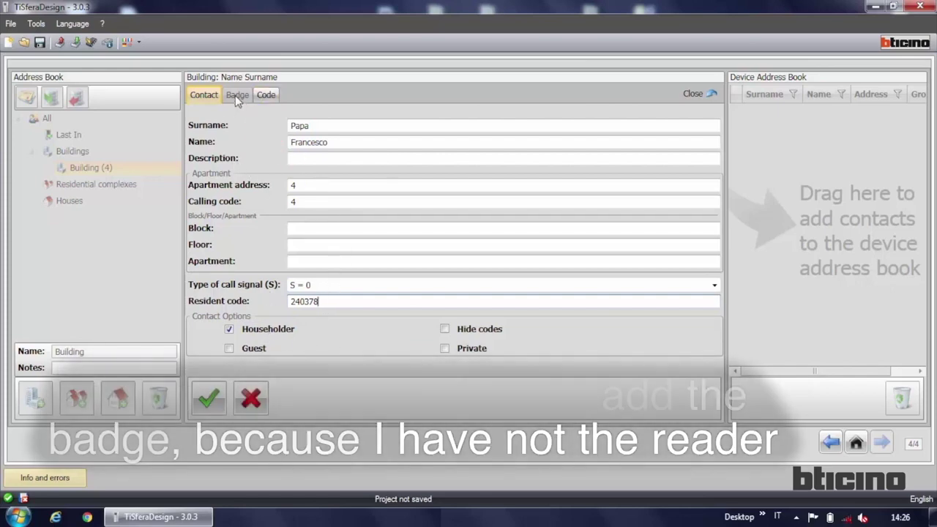
left_click(268, 96)
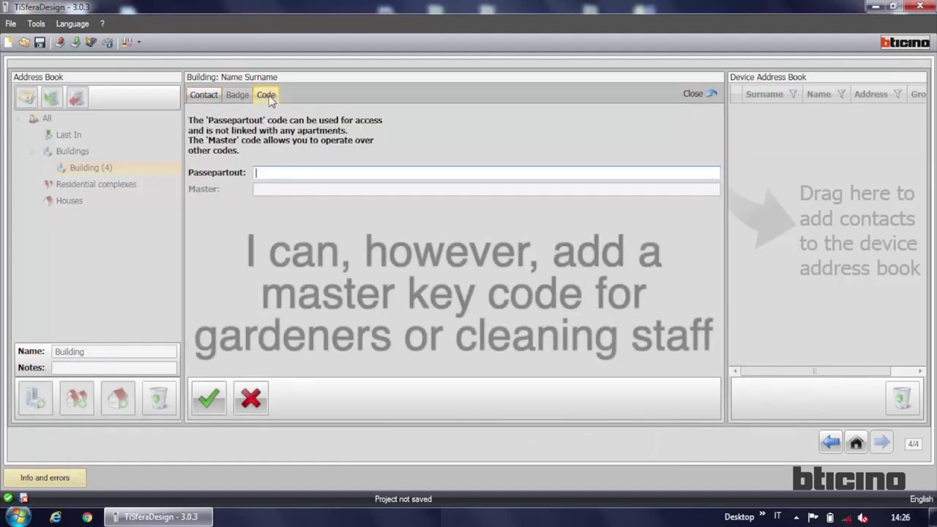
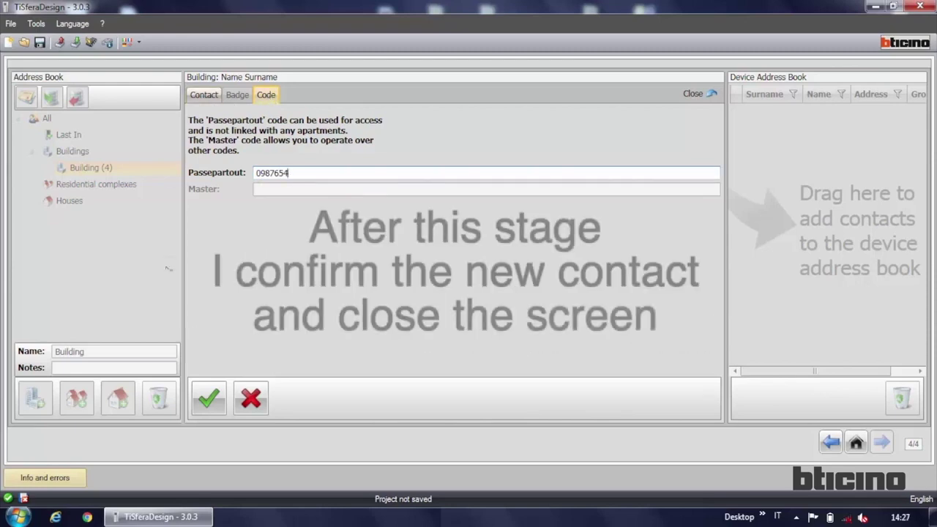
left_click(210, 397)
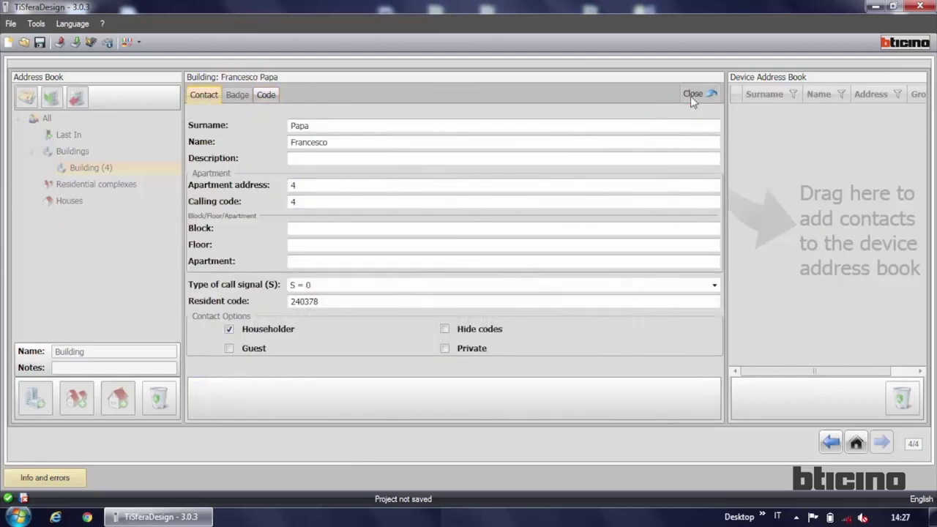
Step: Close the contact editor and drag all four Building contacts into the Device Address Book
left_click(690, 96)
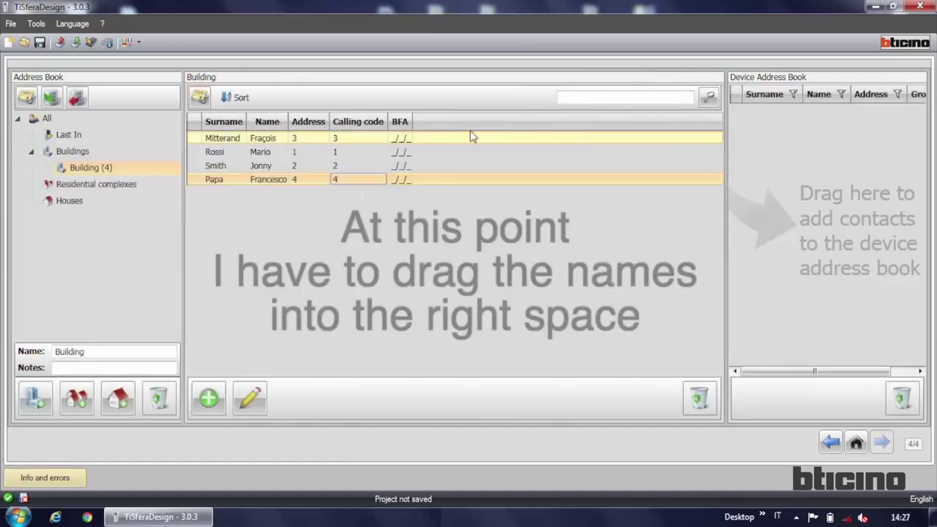
left_click(106, 168)
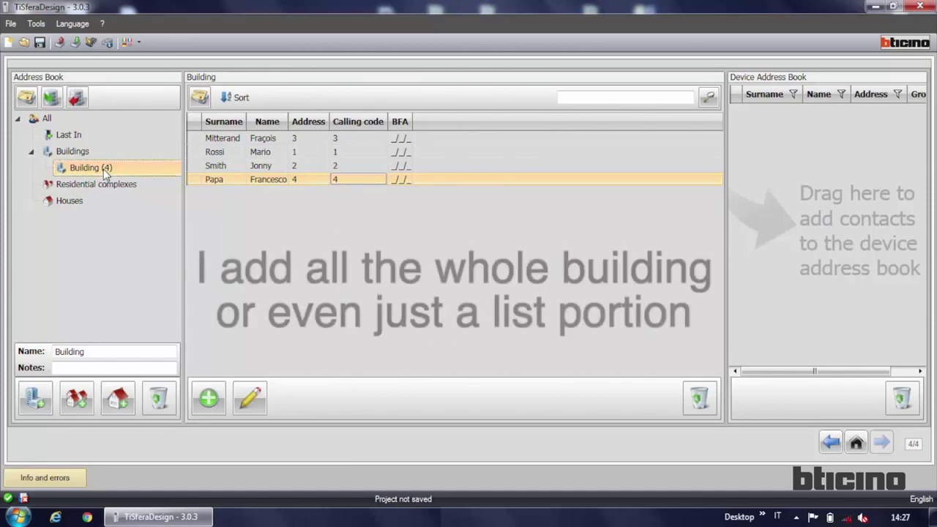
left_click_drag(255, 188, 796, 220)
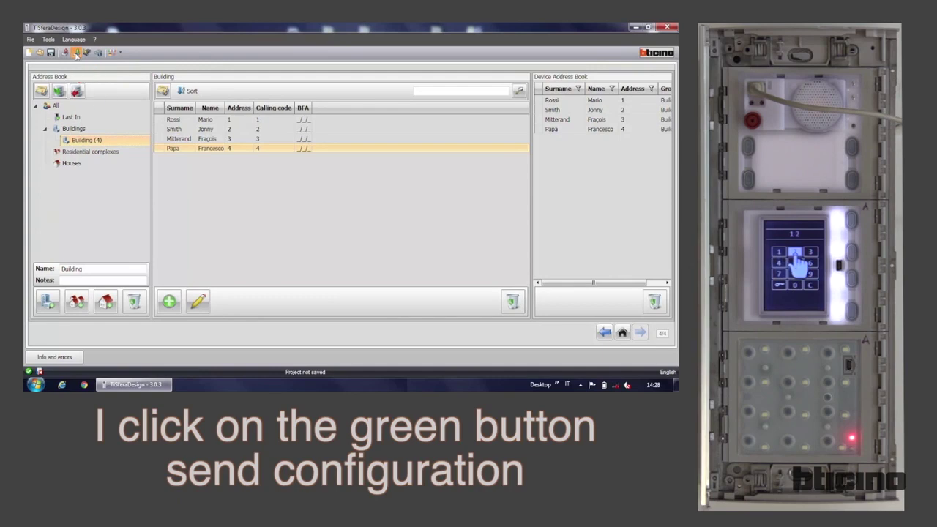
Step: Save the project as TiSferaDesign.prj on the Desktop when sending the configuration
left_click(76, 53)
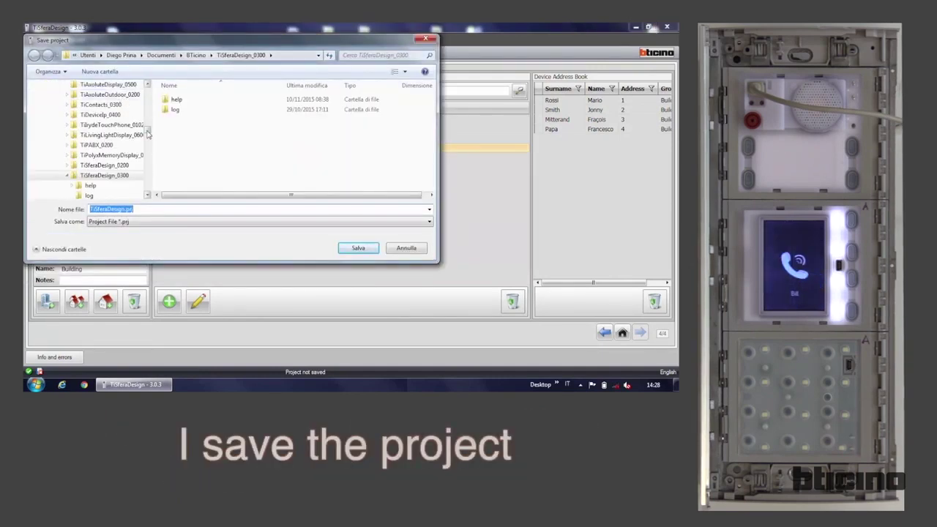
left_click_drag(147, 133, 148, 87)
left_click(74, 100)
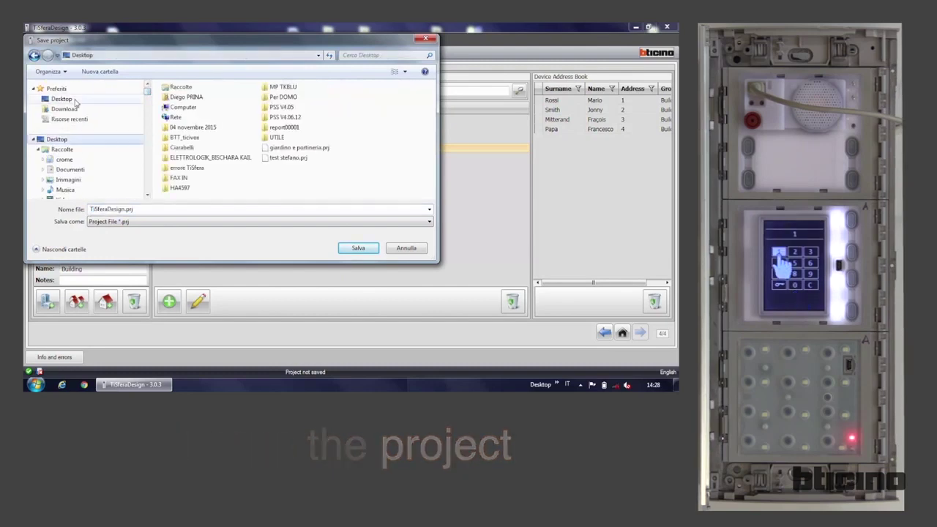
left_click(359, 252)
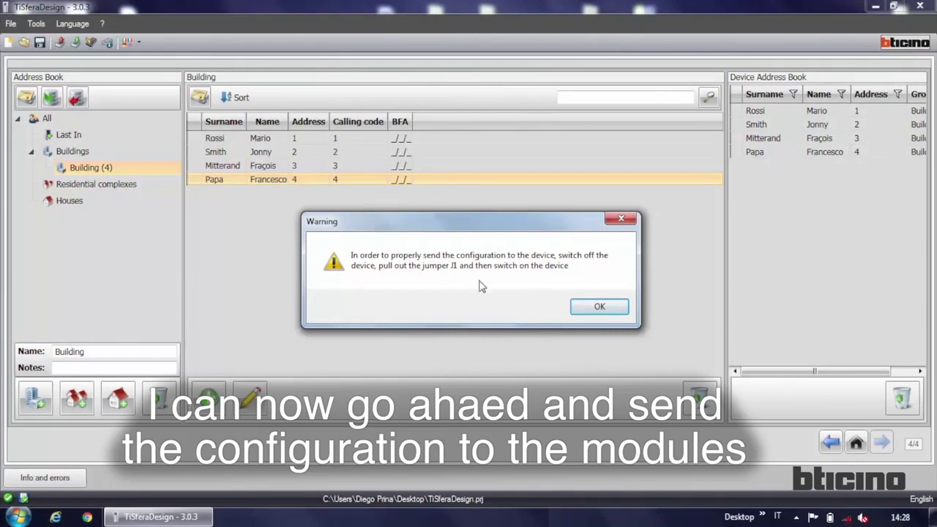
Step: Acknowledge the warning, transfer the configuration to the audio module, and proceed to the display module
left_click(602, 308)
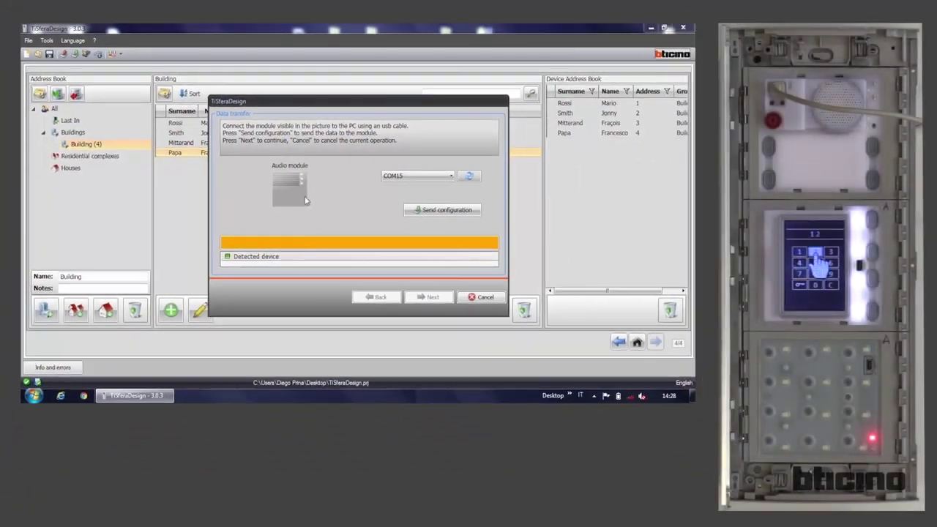
left_click(443, 210)
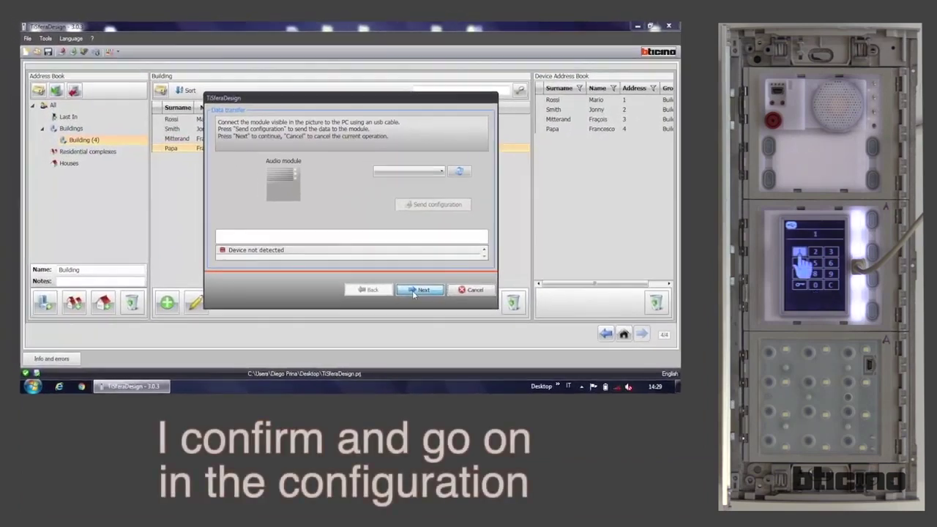
left_click(308, 213)
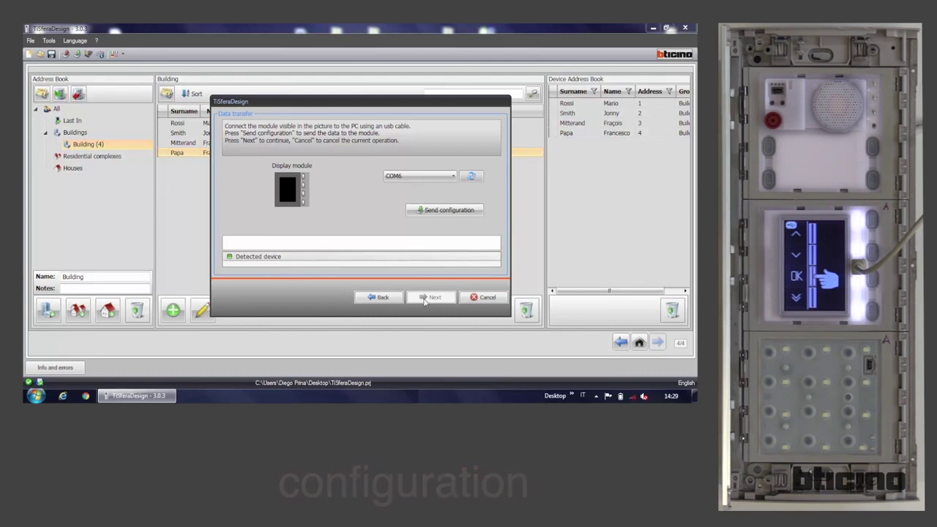
Step: Transfer the configuration to the display module, then proceed to the keypad module
left_click(459, 212)
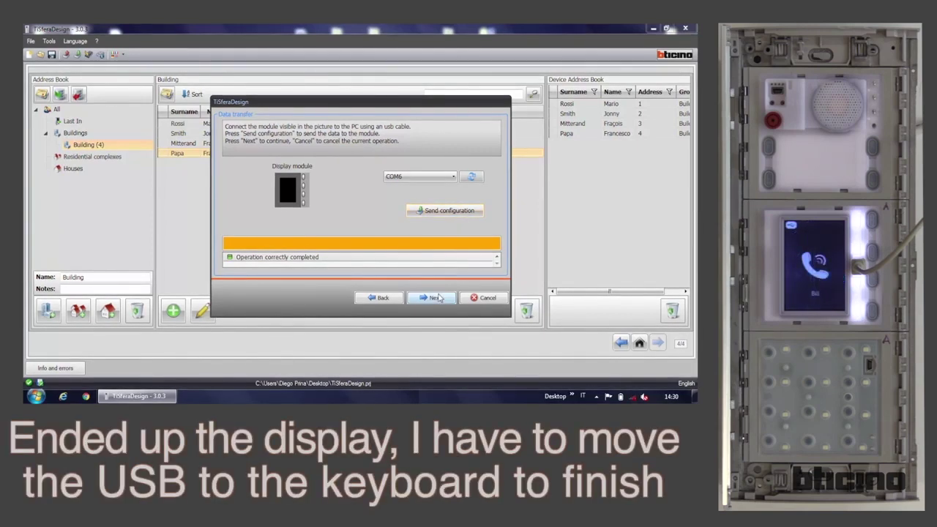
left_click(437, 299)
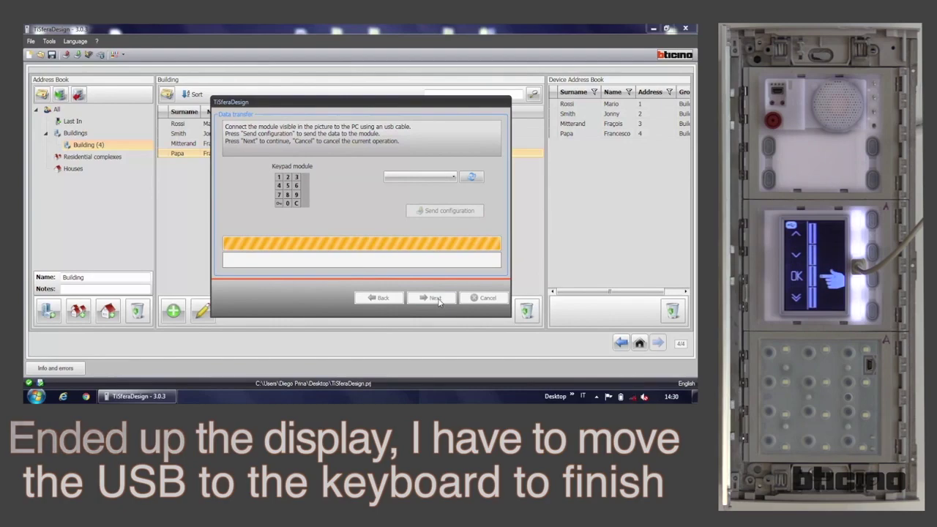